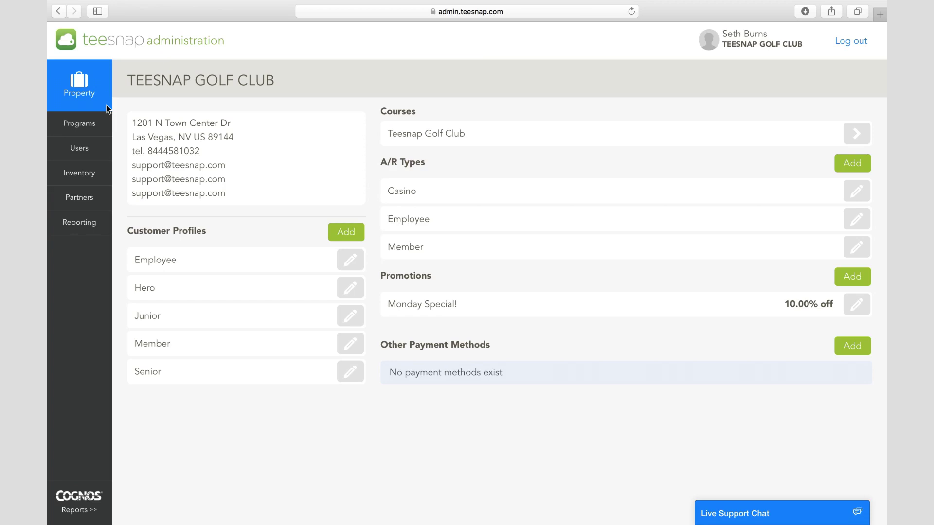
Open the Teesnap Golf Club course details page
left_click(489, 139)
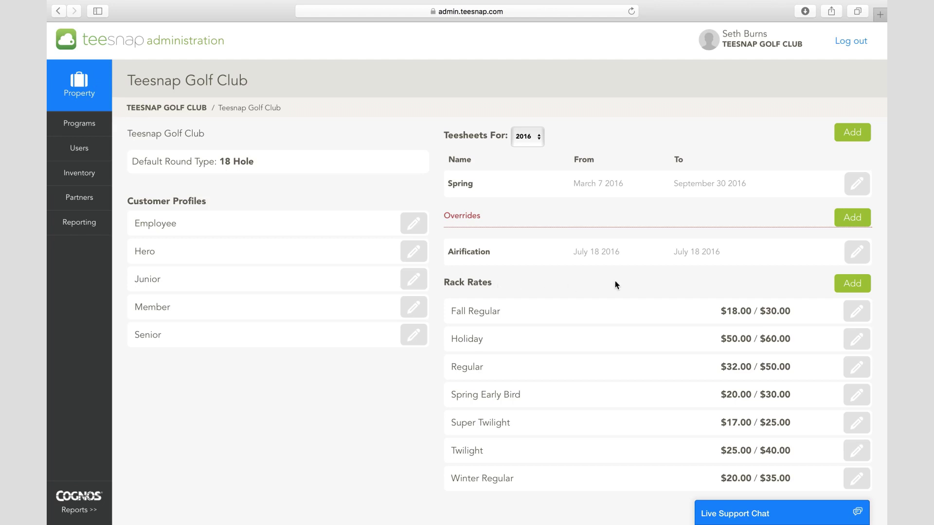
Start a rack rate named Summer Regular priced 25 for 9 holes and 44 for 18 holes
left_click(855, 289)
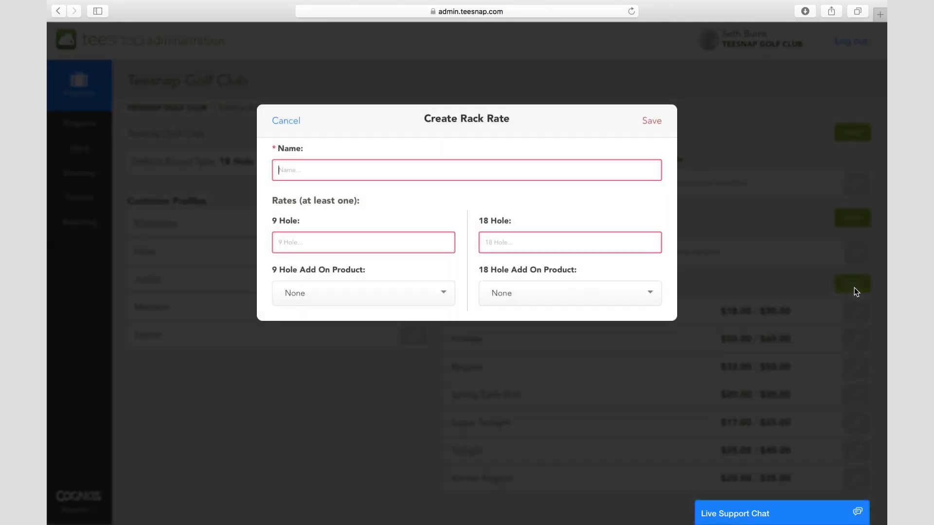
type("Summer R")
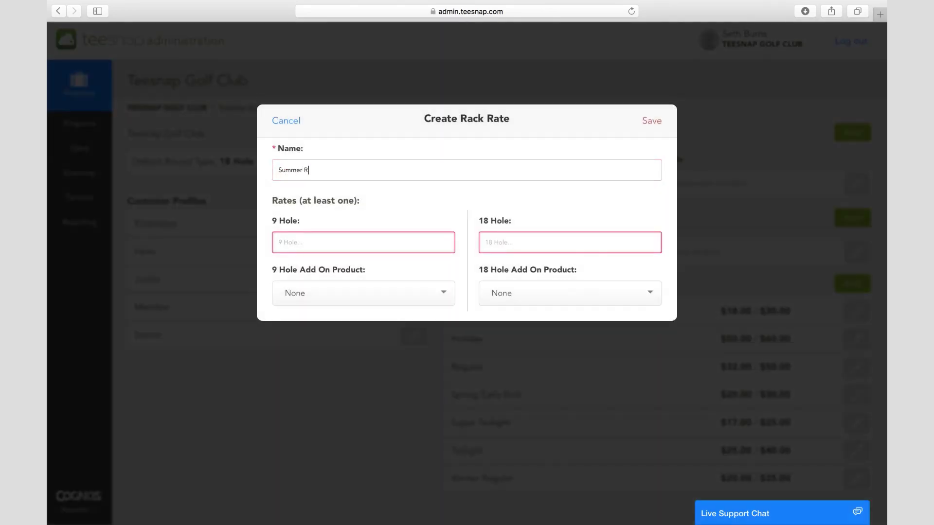
type("egular")
left_click(363, 242)
type("25")
left_click(614, 239)
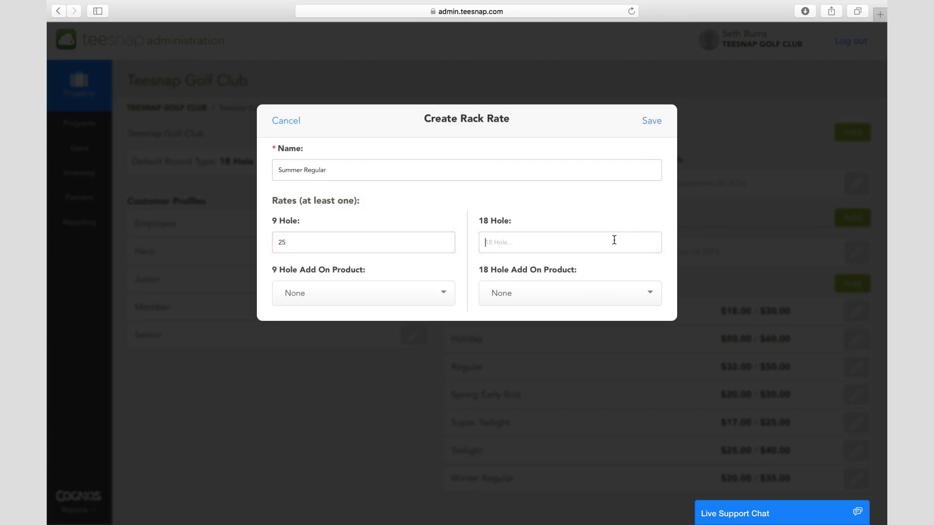
type("44")
Pick 9 Hole Cart and 18 Hole Cart add-ons, save the rate, and reload
left_click(438, 296)
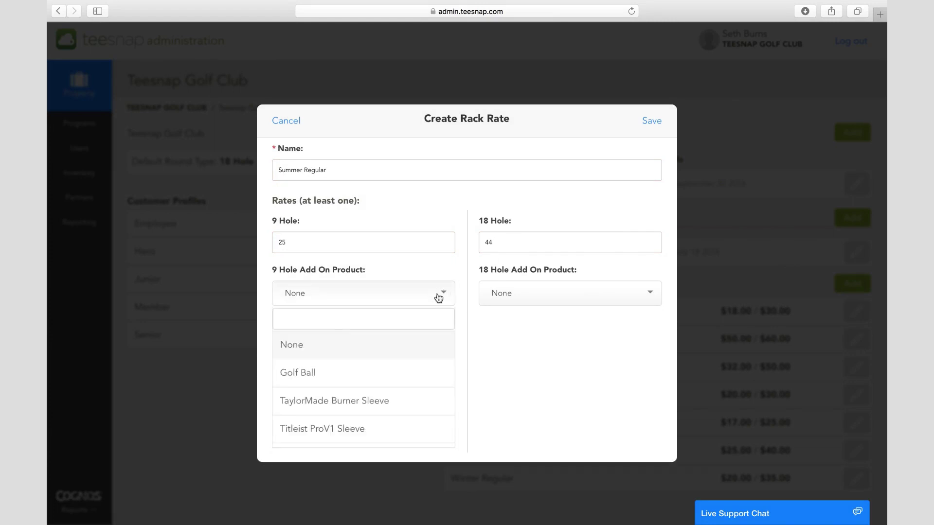
type("9")
left_click(396, 346)
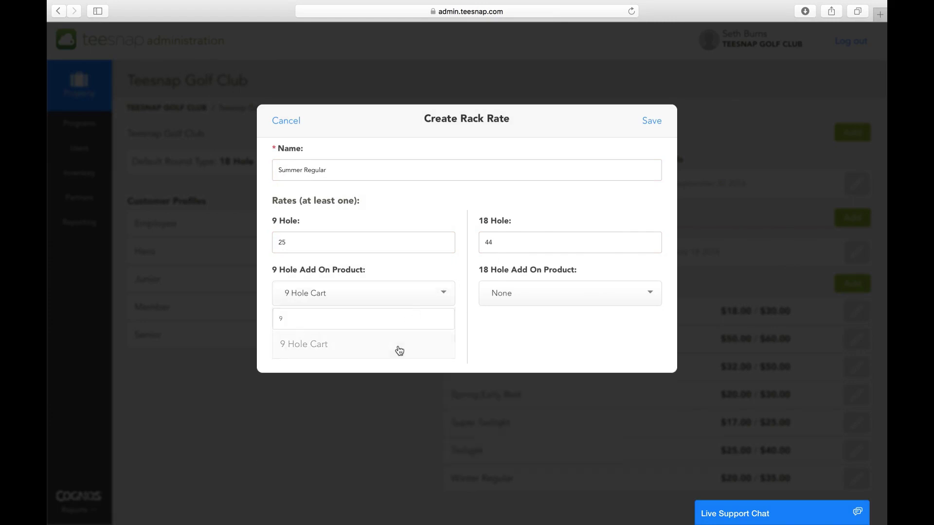
left_click(565, 295)
type("18")
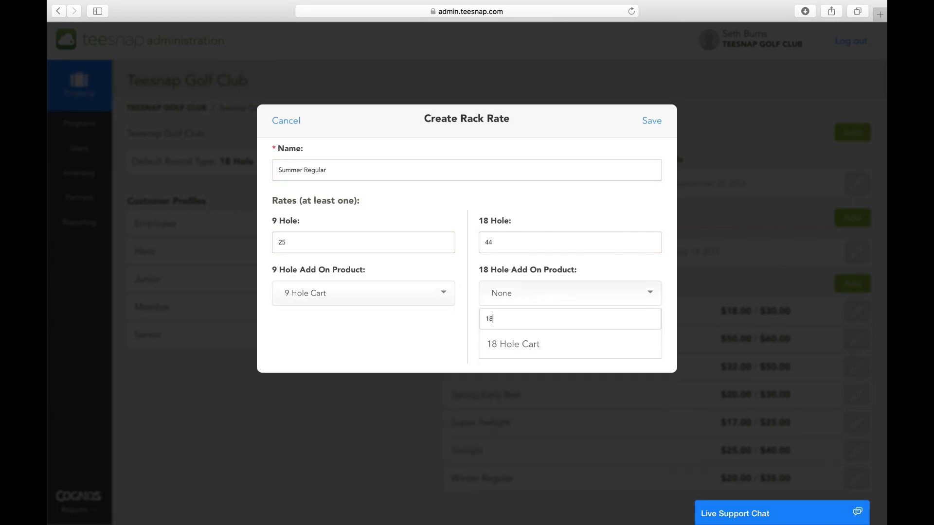
left_click(563, 346)
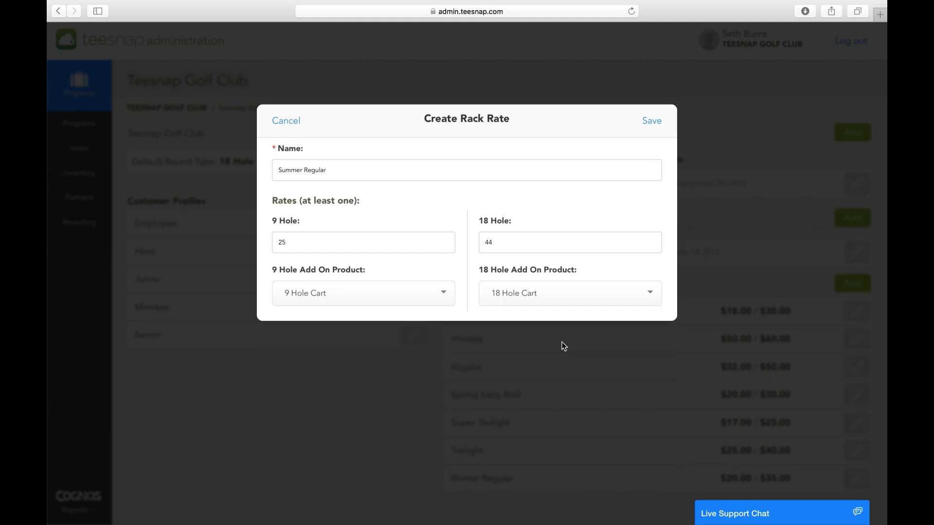
left_click(652, 121)
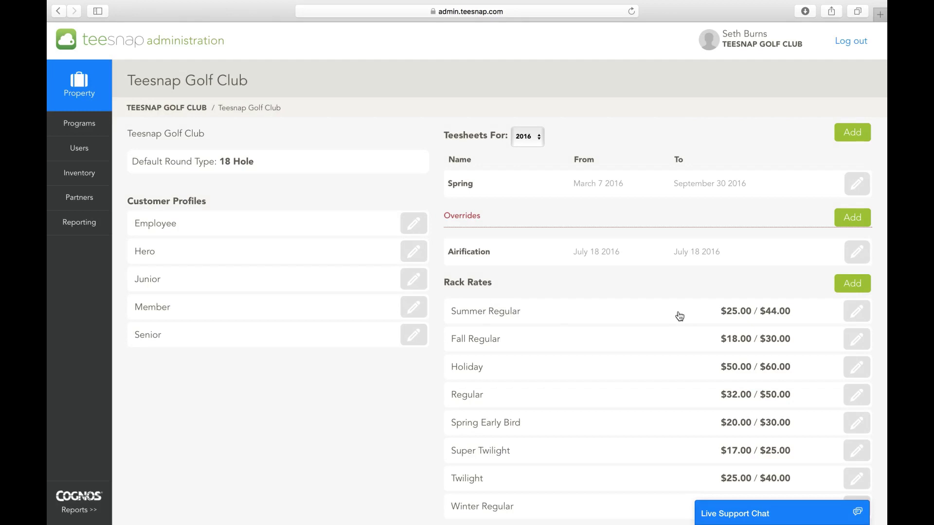
left_click(631, 10)
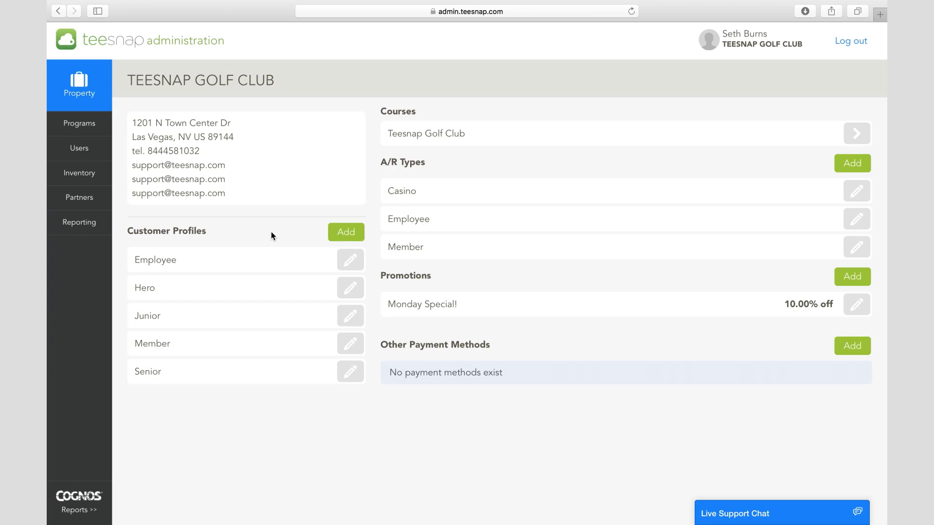
Add a new customer profile named PGA and save it
left_click(354, 236)
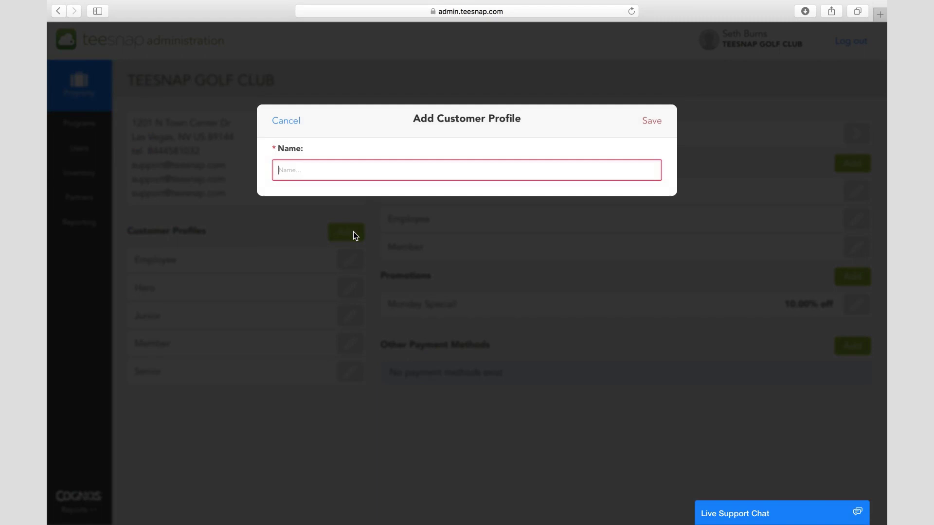
type("PGA")
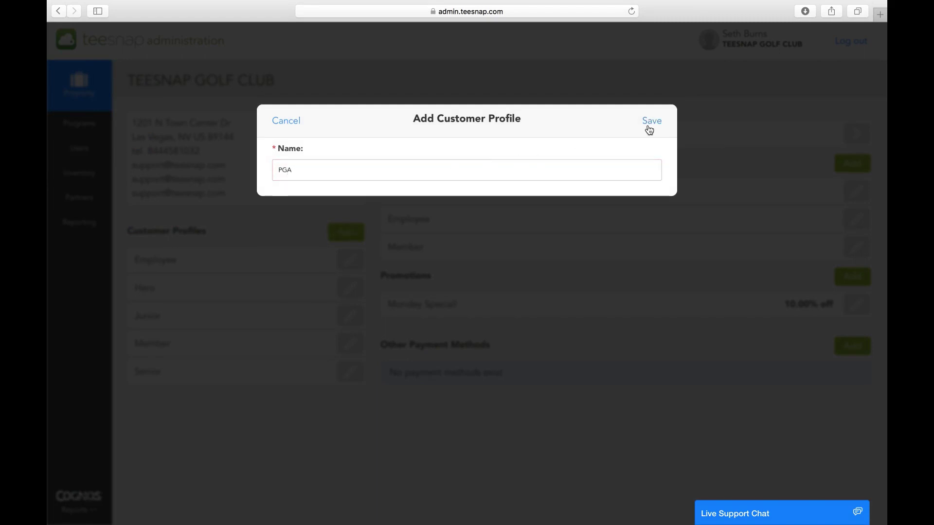
left_click(649, 128)
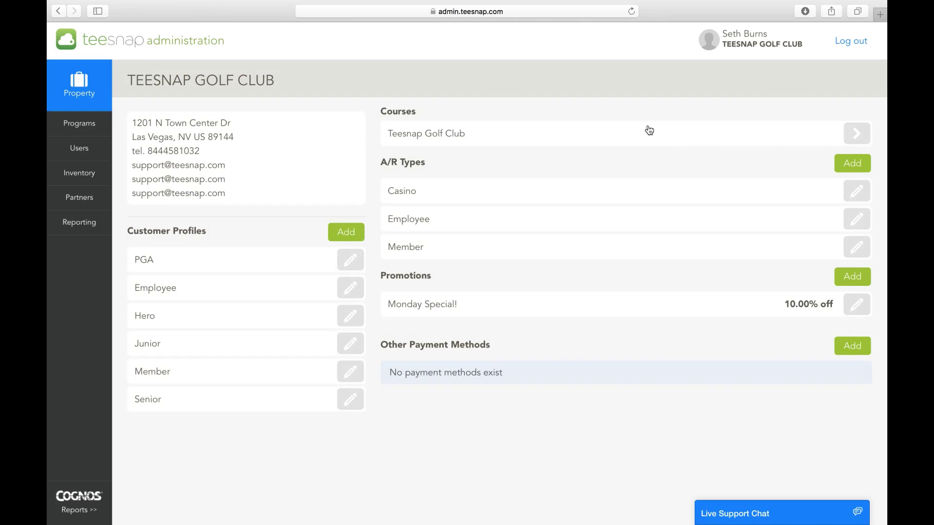
Open the Teesnap Golf Club course, then the PGA profile's rates
left_click(564, 130)
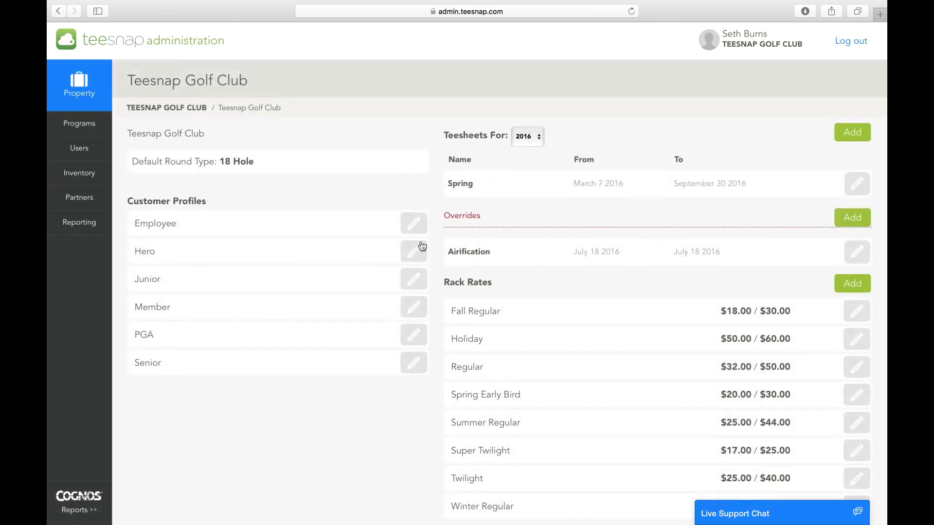
left_click(414, 336)
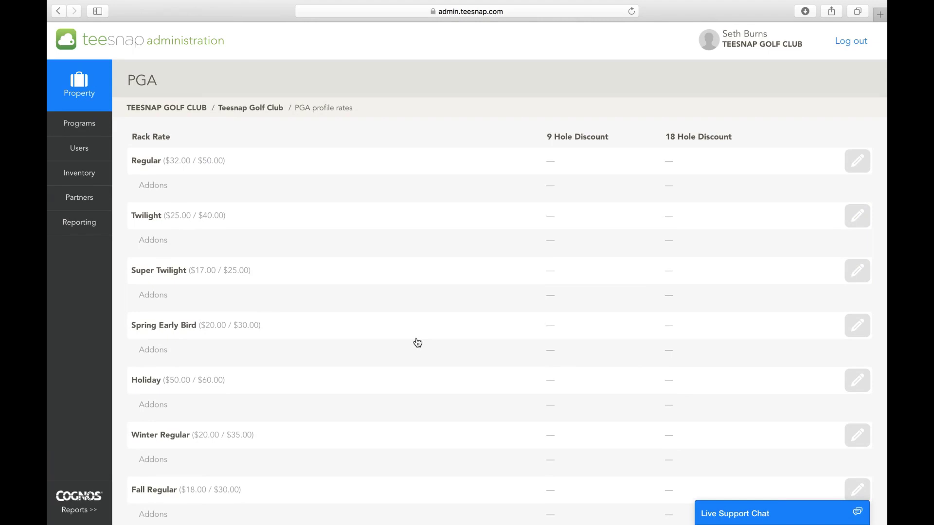
Give the PGA Regular rate 50% discounts on both 9 and 18 holes
left_click(852, 167)
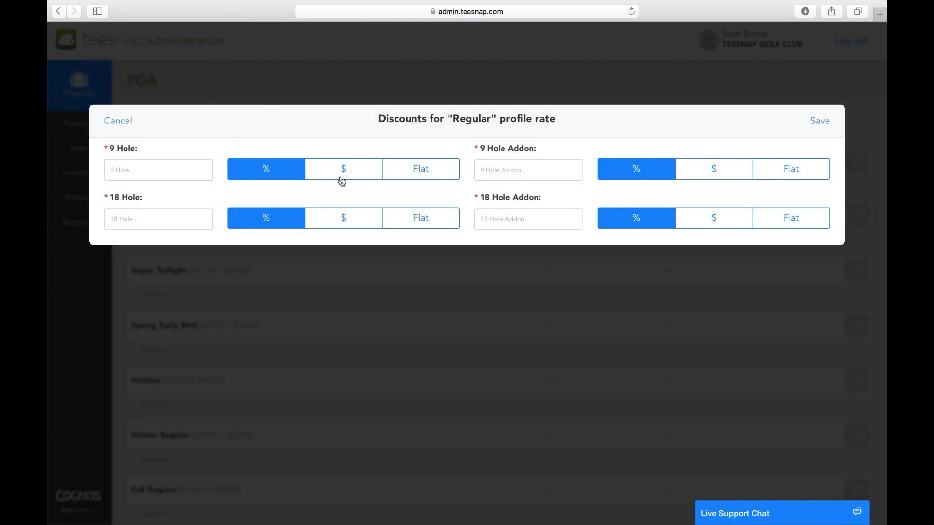
left_click(160, 176)
type("50")
left_click(136, 219)
type("50")
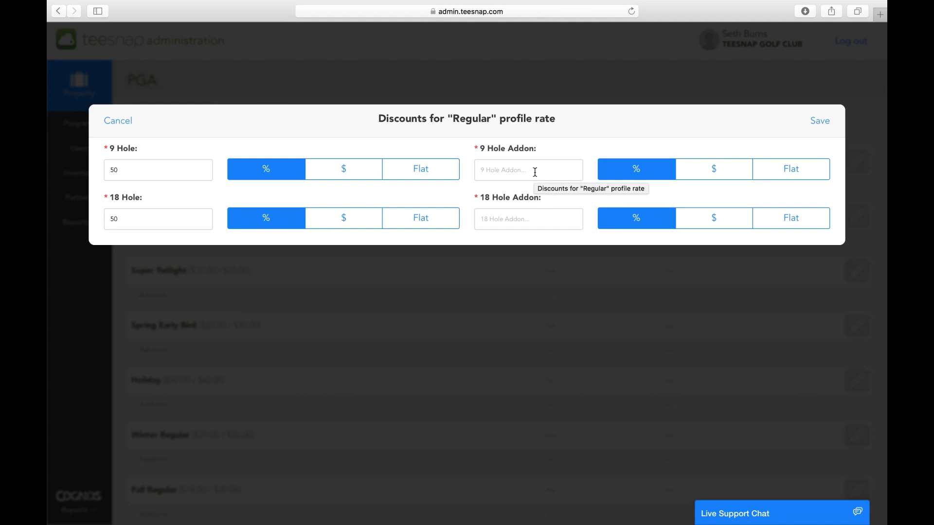
Set $2 dollar discounts on both add-ons and save the Regular rate
left_click(714, 180)
left_click(541, 167)
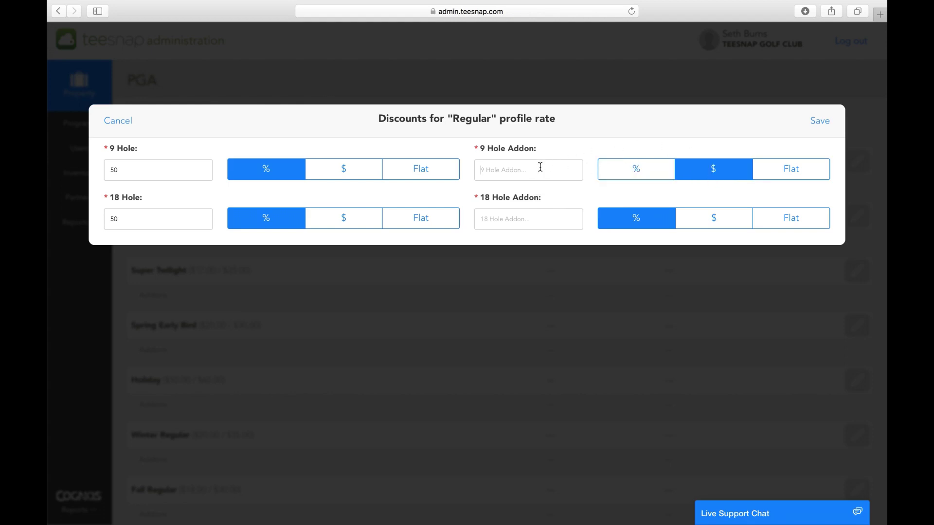
type("2")
left_click(723, 224)
left_click(525, 226)
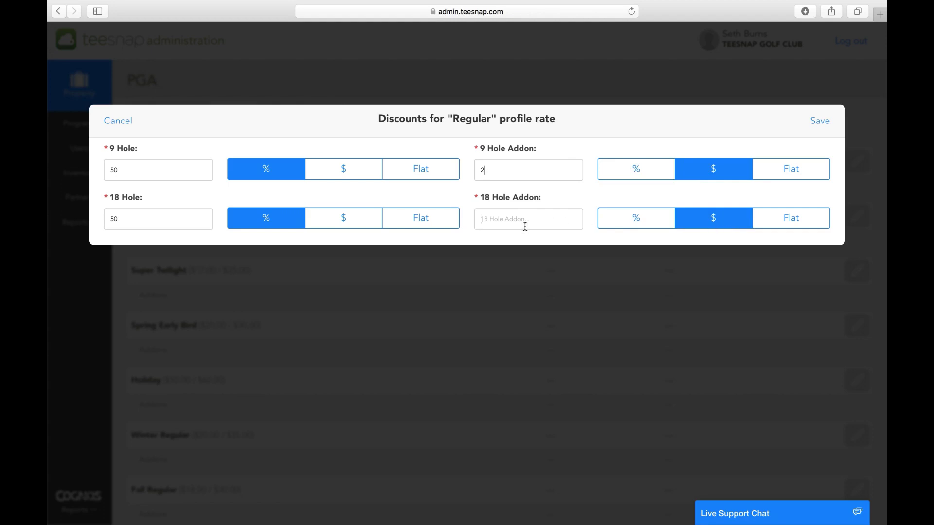
type("2")
left_click(820, 121)
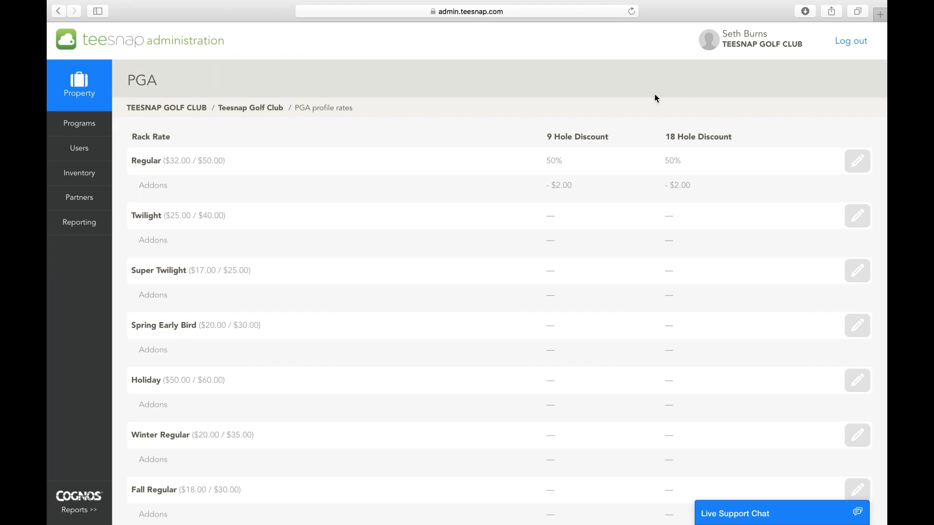
Return to the Teesnap Golf Club property page via the breadcrumb
left_click(276, 109)
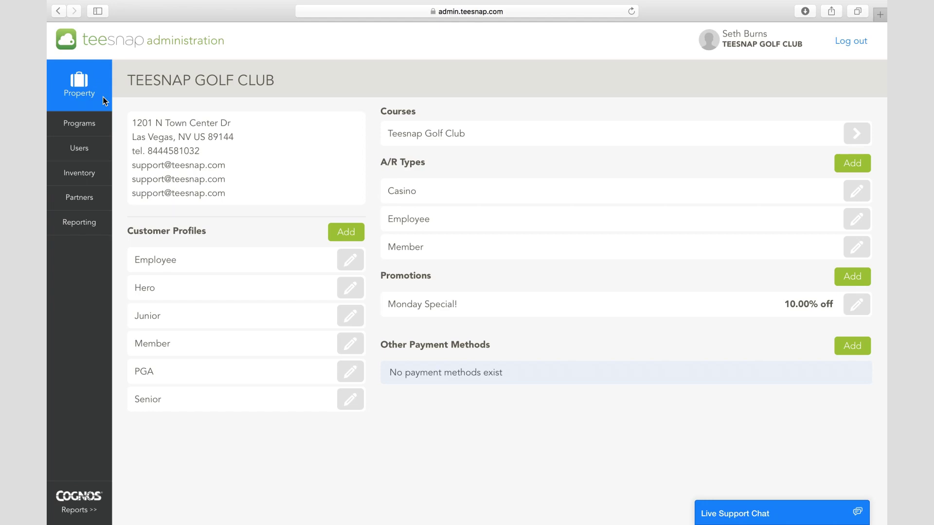
Create a teesheet named Autumn running August 2 to October 31, 2016
left_click(524, 138)
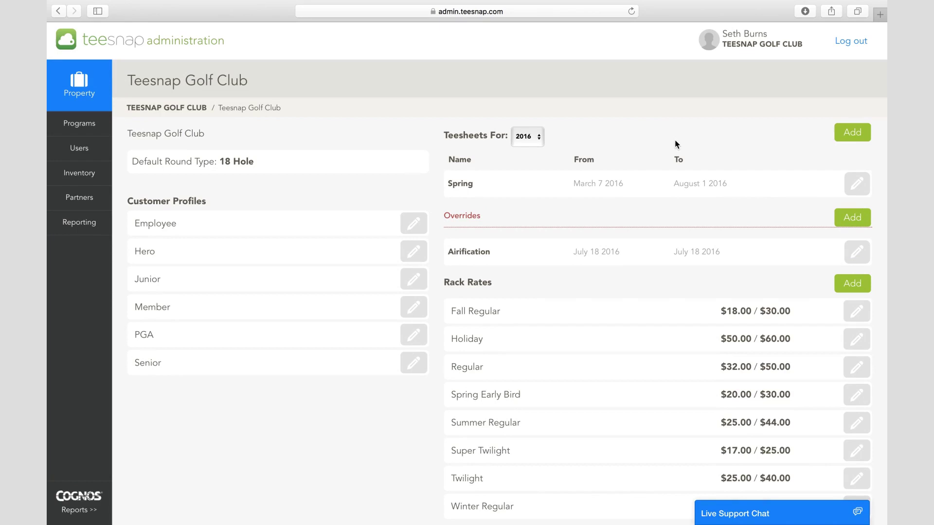
left_click(869, 139)
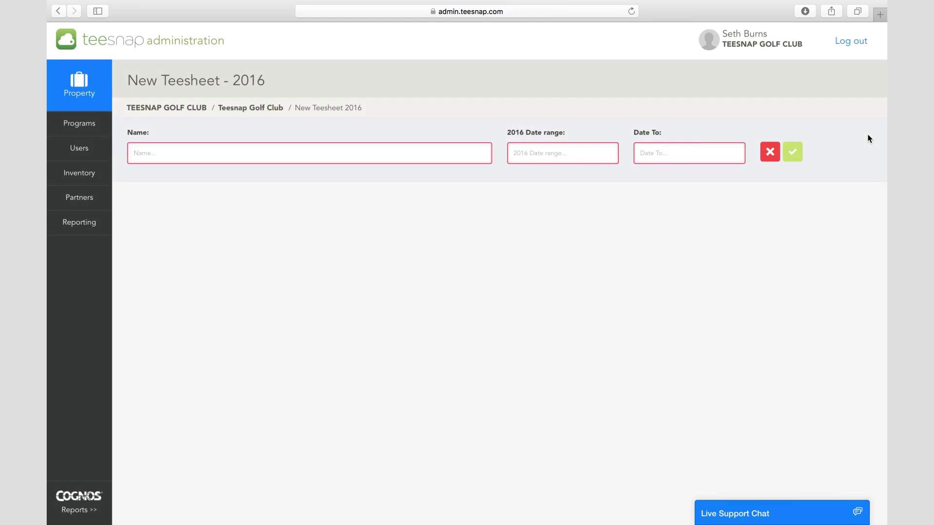
type("Autumn")
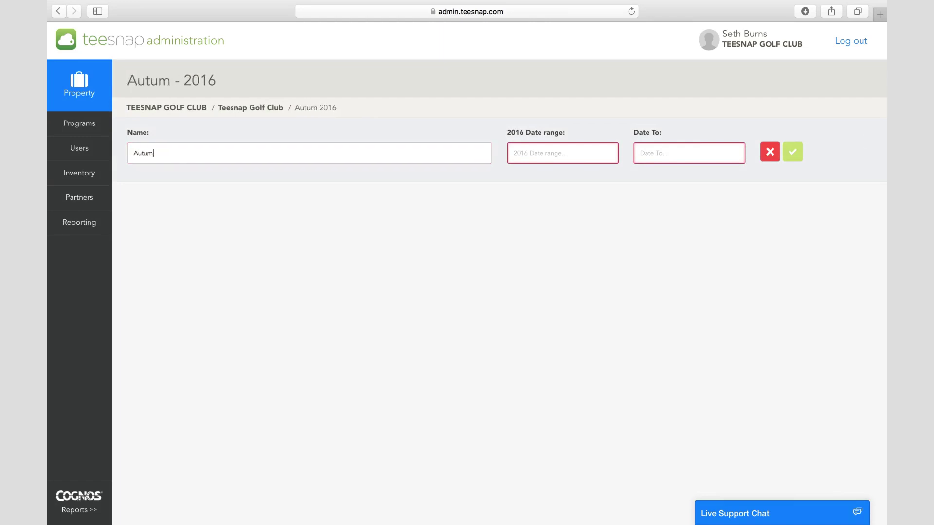
left_click(607, 156)
left_click(602, 213)
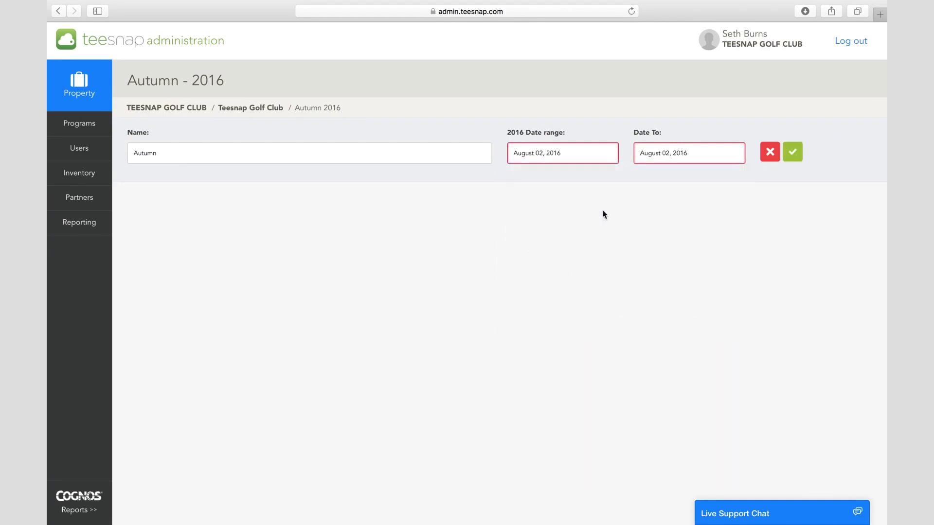
left_click(700, 157)
left_click(848, 179)
left_click(846, 183)
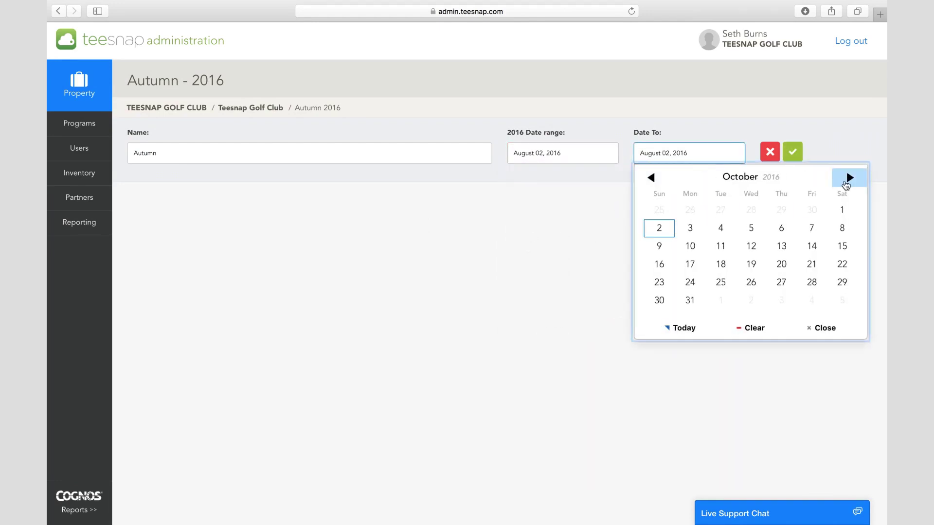
left_click(687, 305)
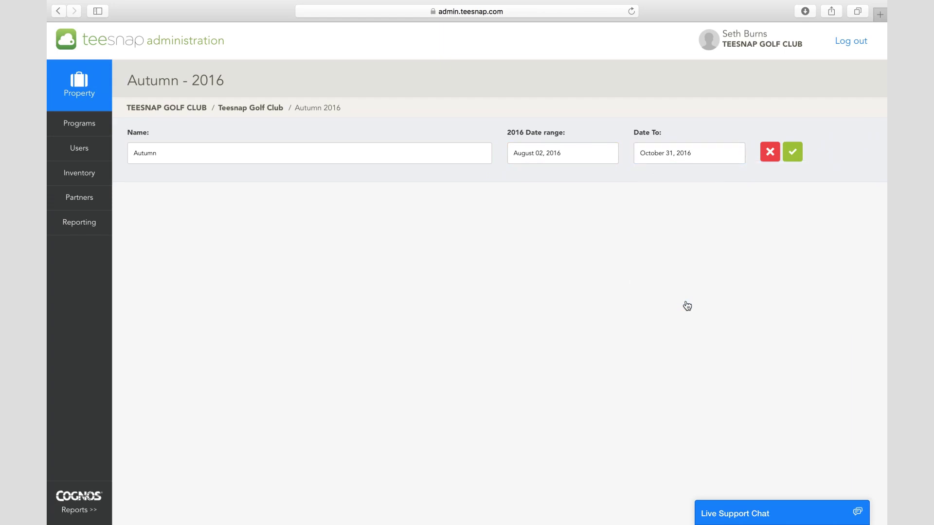
left_click(795, 156)
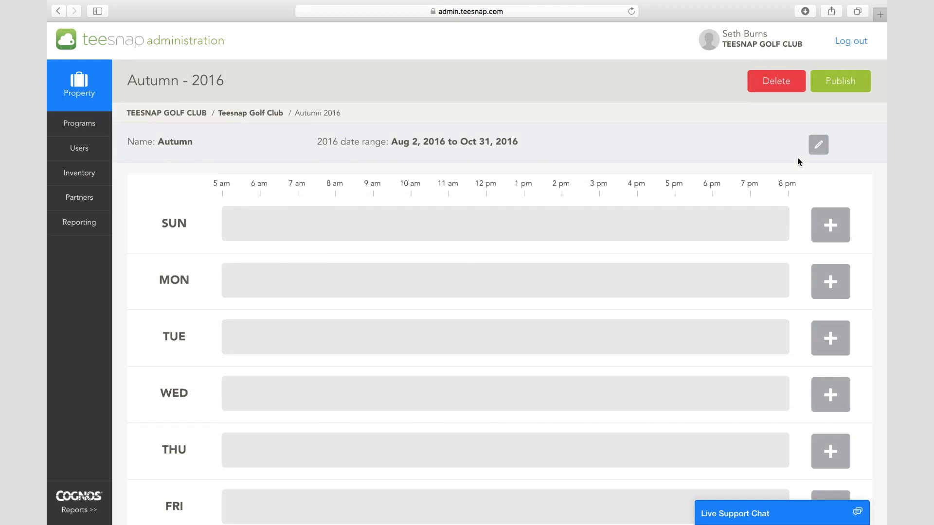
Add a Sunday interval running from 8:00AM to 12:00PM
left_click(842, 230)
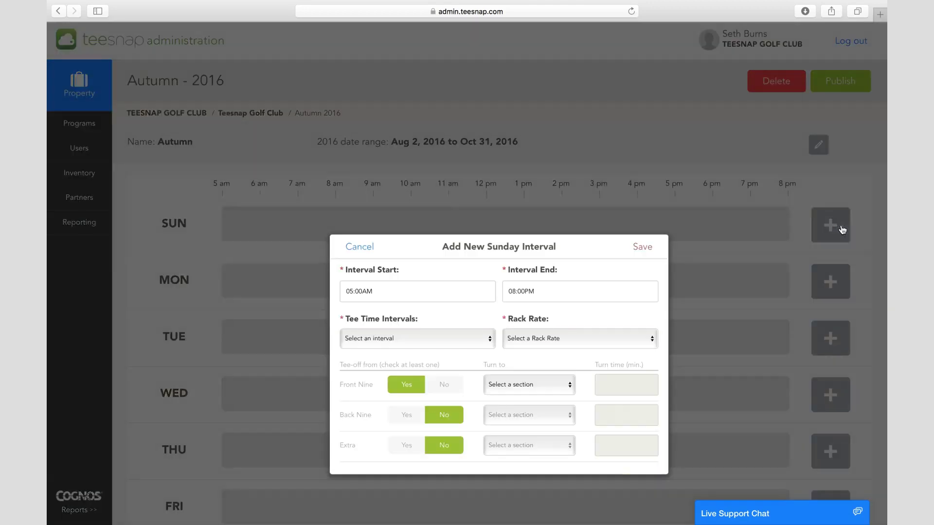
left_click(415, 296)
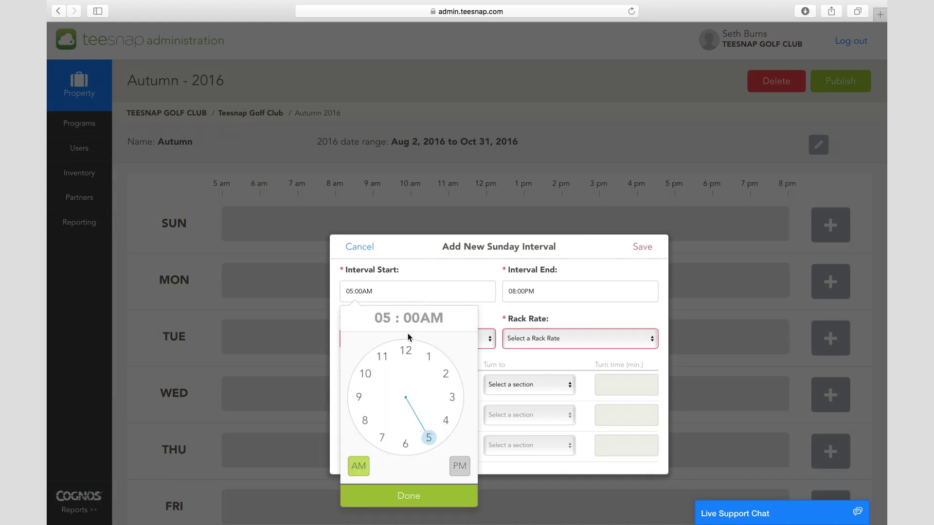
left_click(408, 441)
left_click_drag(409, 440, 367, 425)
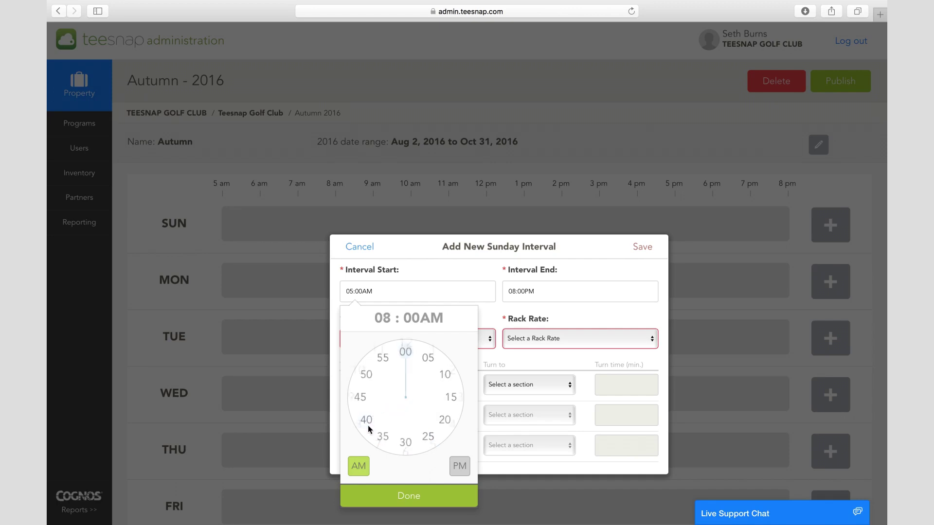
left_click(407, 497)
left_click(534, 292)
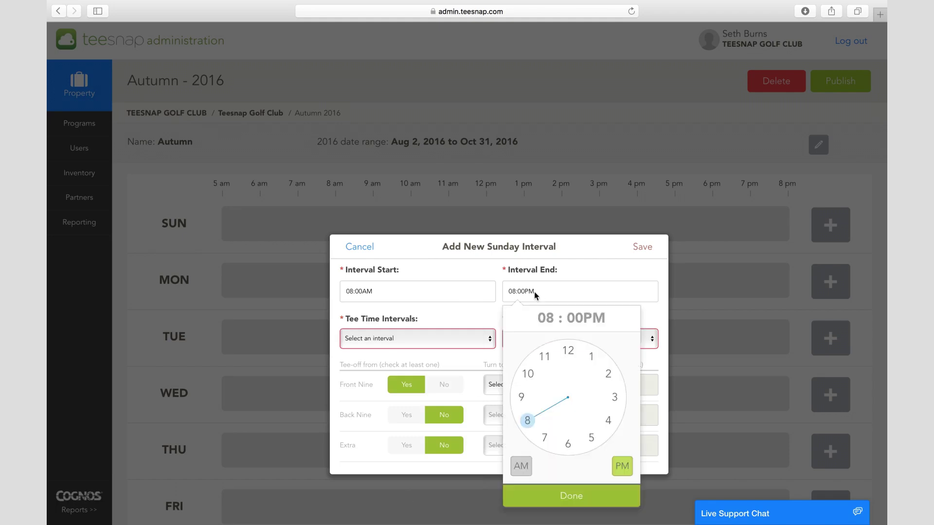
left_click(566, 349)
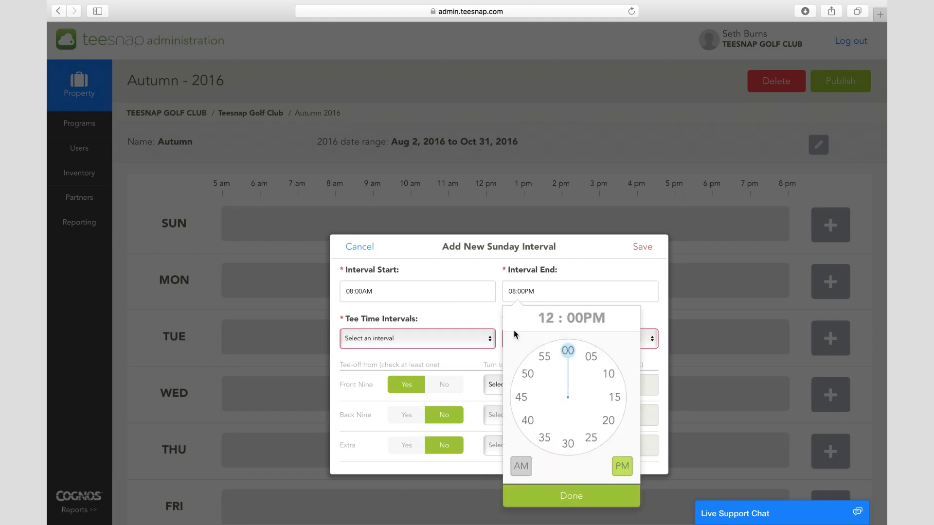
left_click(541, 496)
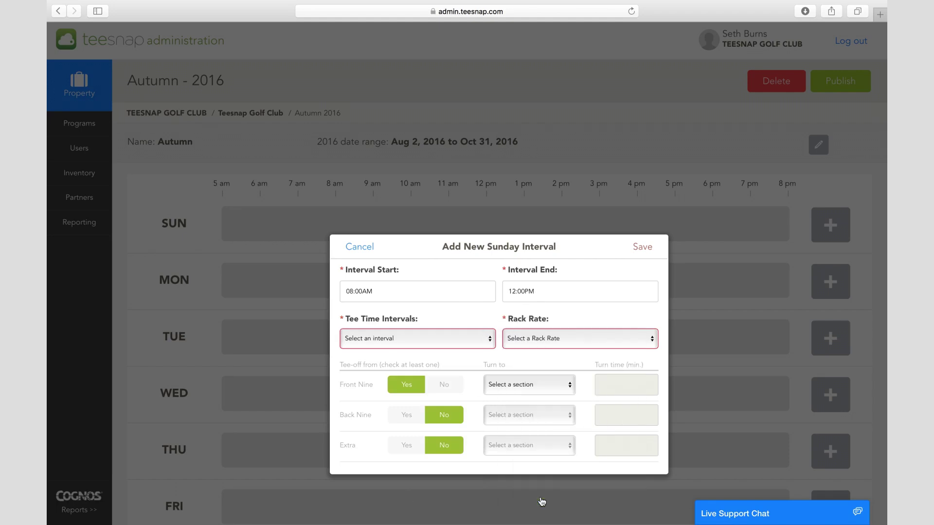
Choose 7-8 Minutes Split, the Regular rate, and front nine turning to Front Nine at 120
left_click(468, 336)
left_click(416, 390)
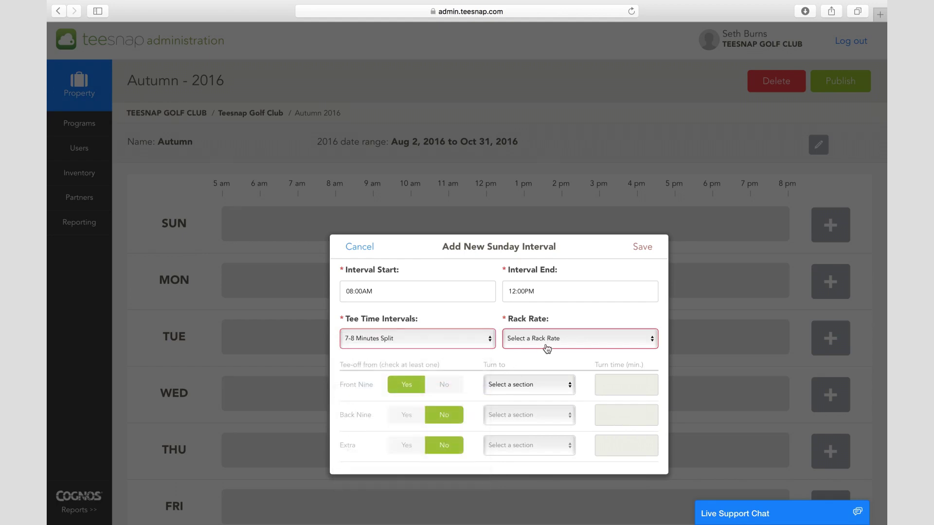
left_click(547, 343)
left_click(544, 357)
left_click(518, 385)
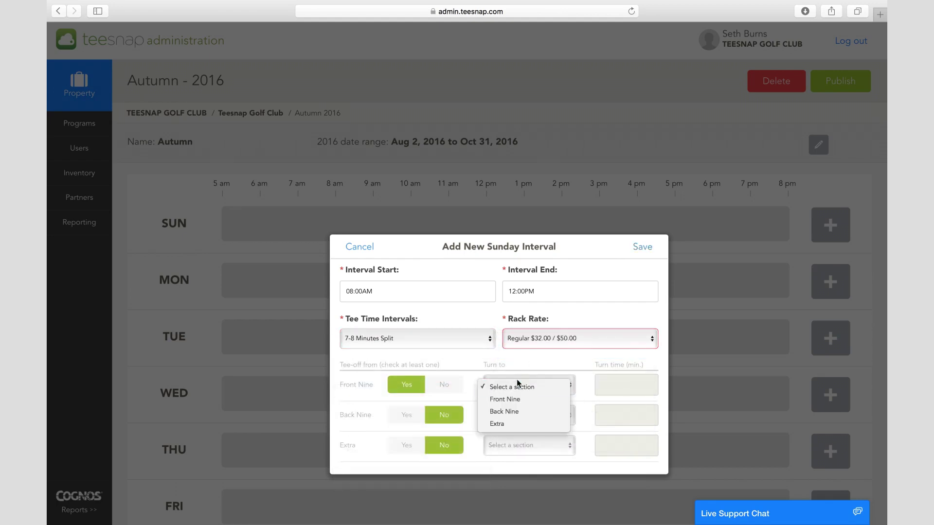
left_click(517, 404)
left_click(632, 383)
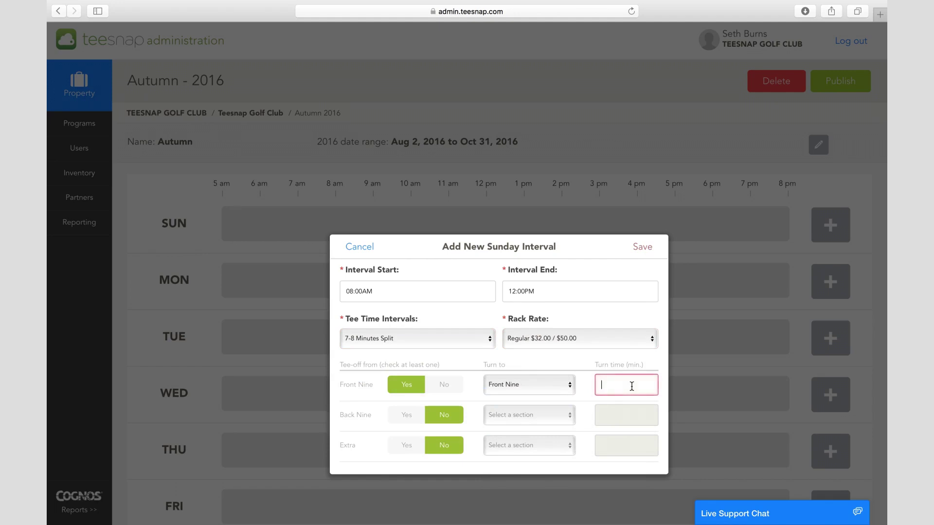
type("120")
Allow back nine tee-offs turning to Back Nine at 120, and save the interval
left_click(407, 415)
left_click(530, 411)
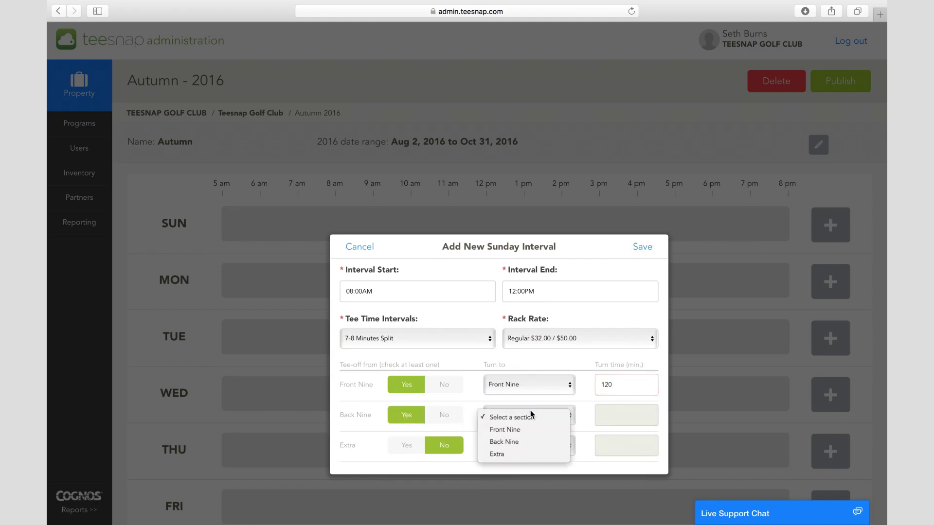
left_click(521, 439)
left_click(629, 417)
type("12")
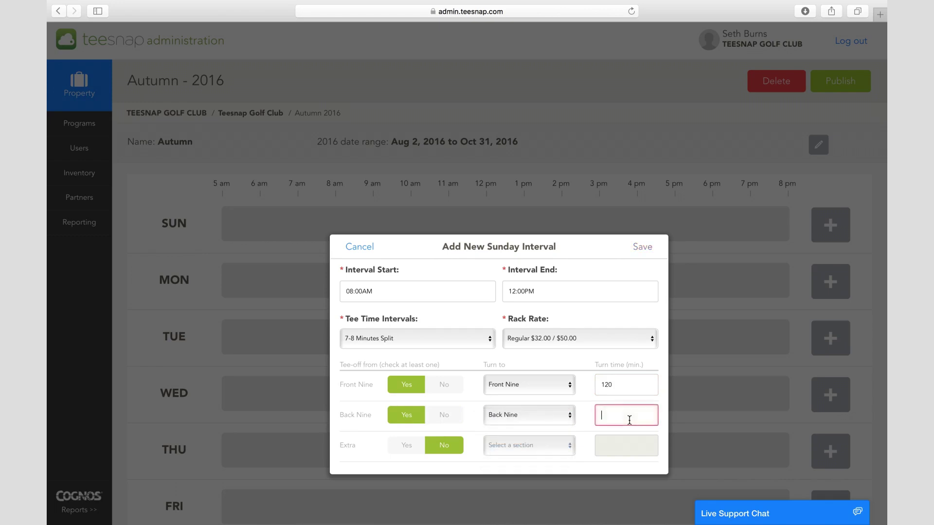
type("0")
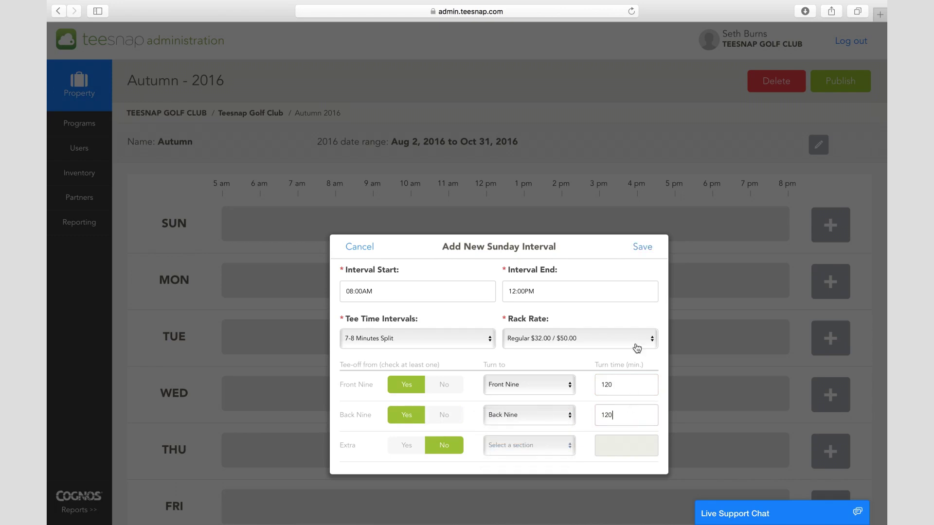
left_click(642, 247)
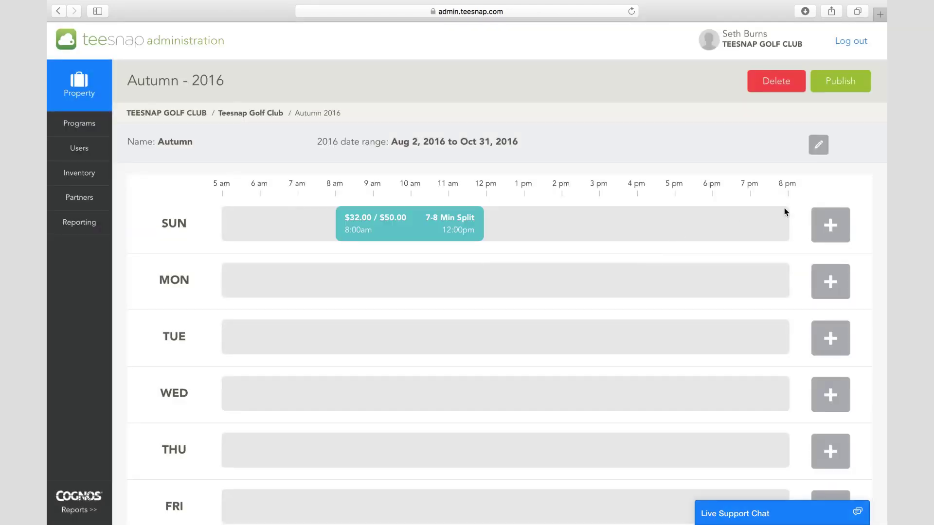
Add another Sunday interval running from 12:00PM to 04:00PM
left_click(840, 237)
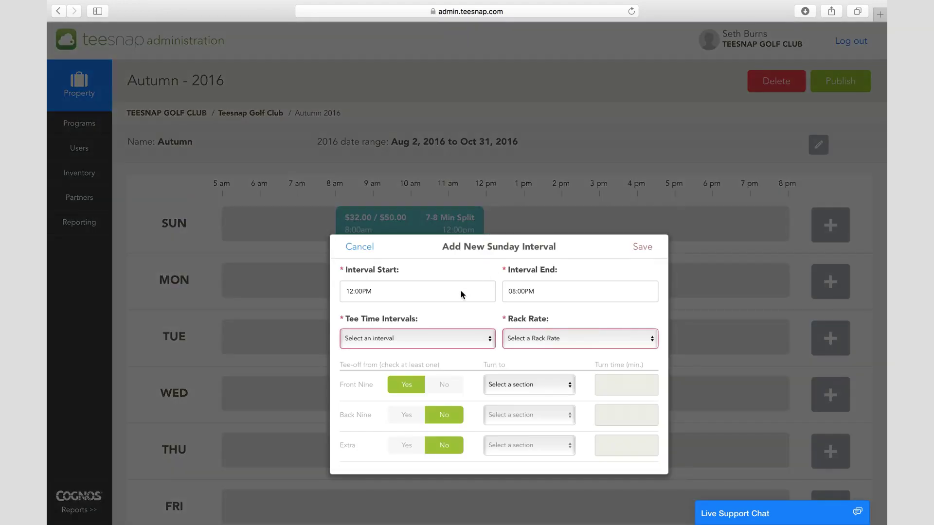
left_click(462, 296)
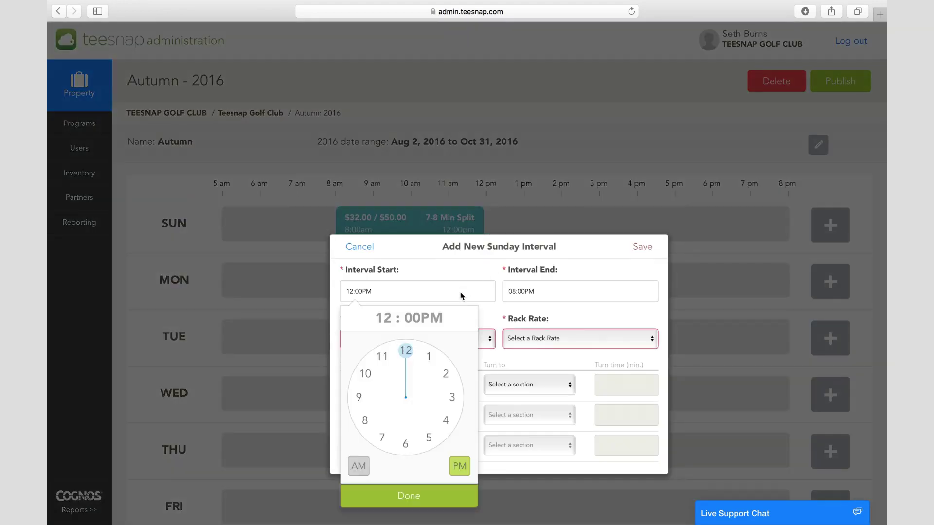
left_click(407, 351)
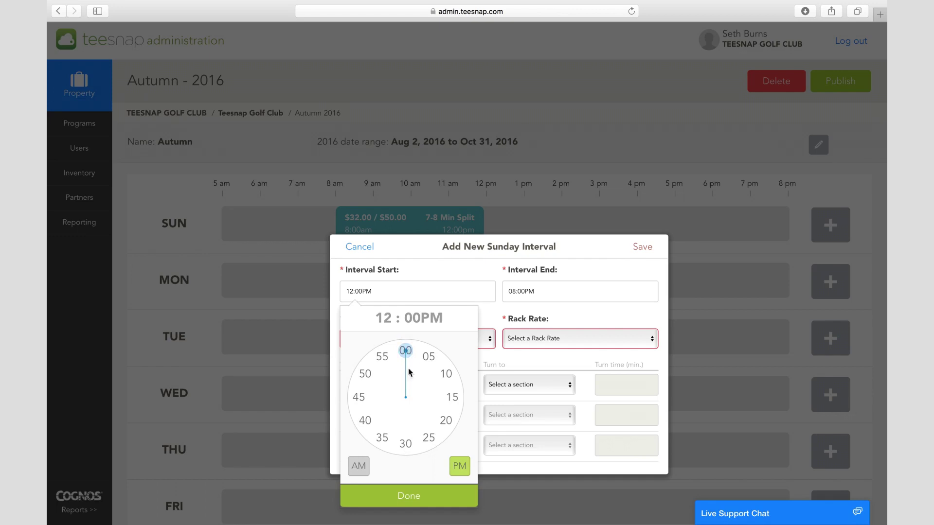
left_click(405, 496)
left_click(545, 292)
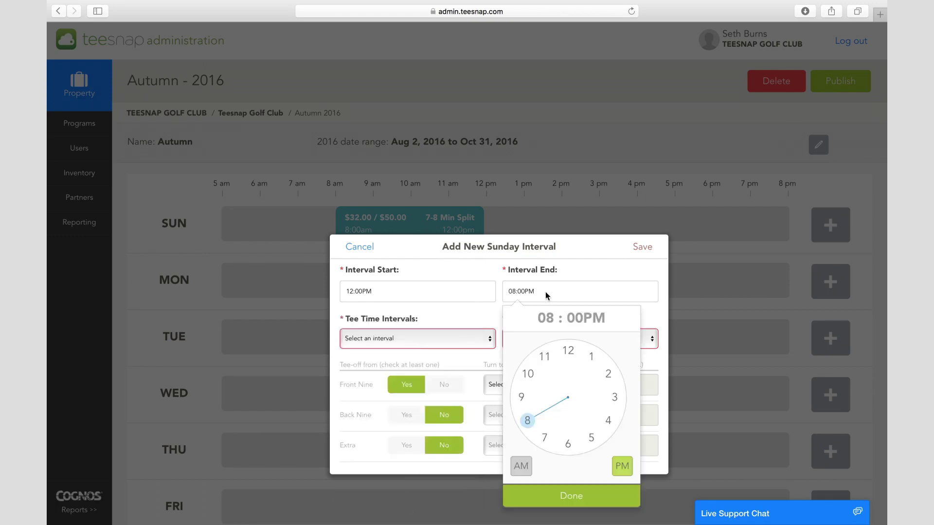
left_click(608, 420)
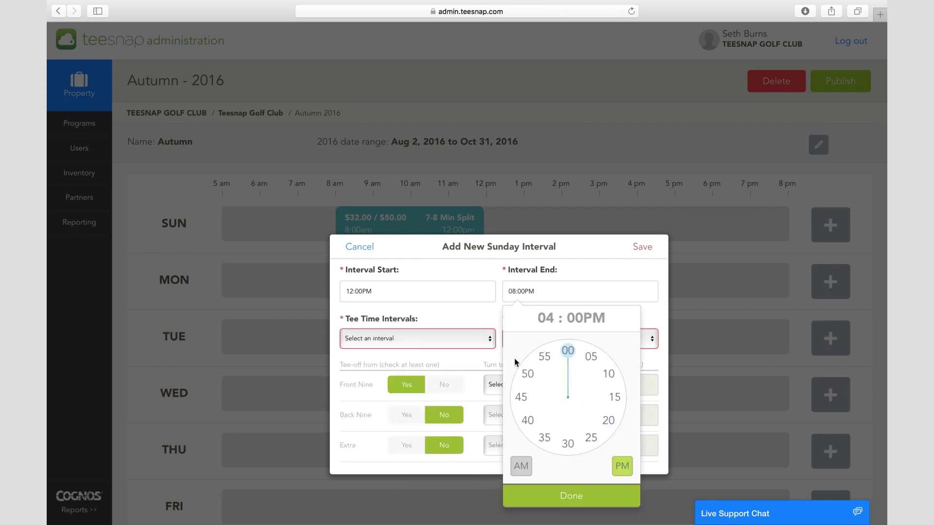
left_click(541, 488)
Choose 7-8 Minutes Split, the Twilight rate, front nine to Front Nine at 120, and save
left_click(475, 344)
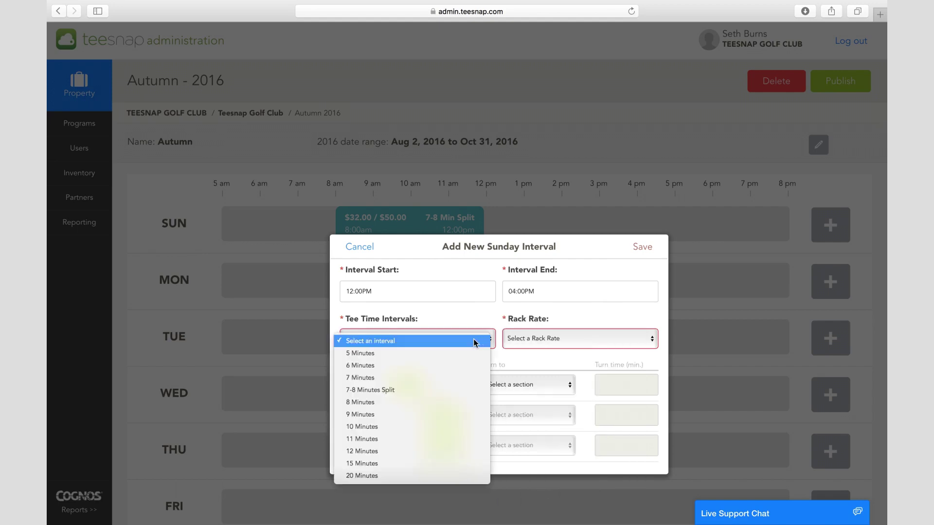
left_click(432, 390)
left_click(519, 345)
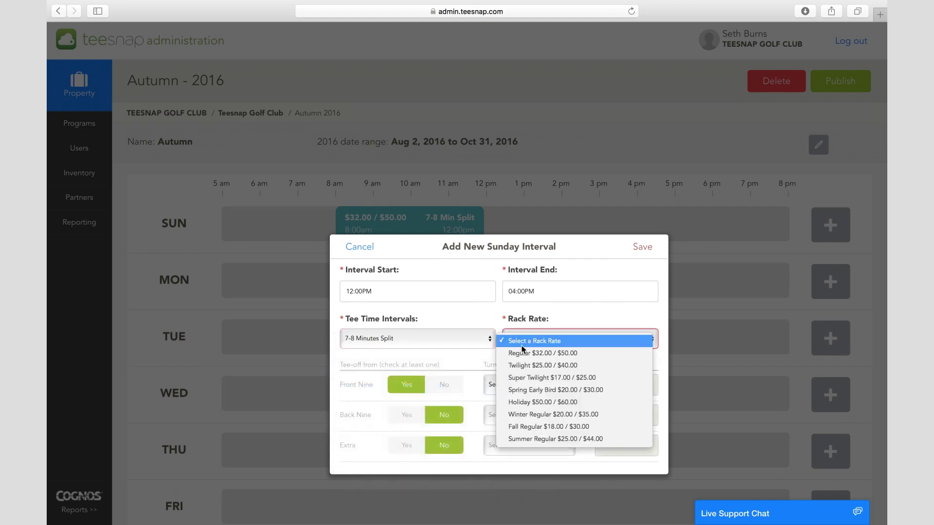
left_click(526, 365)
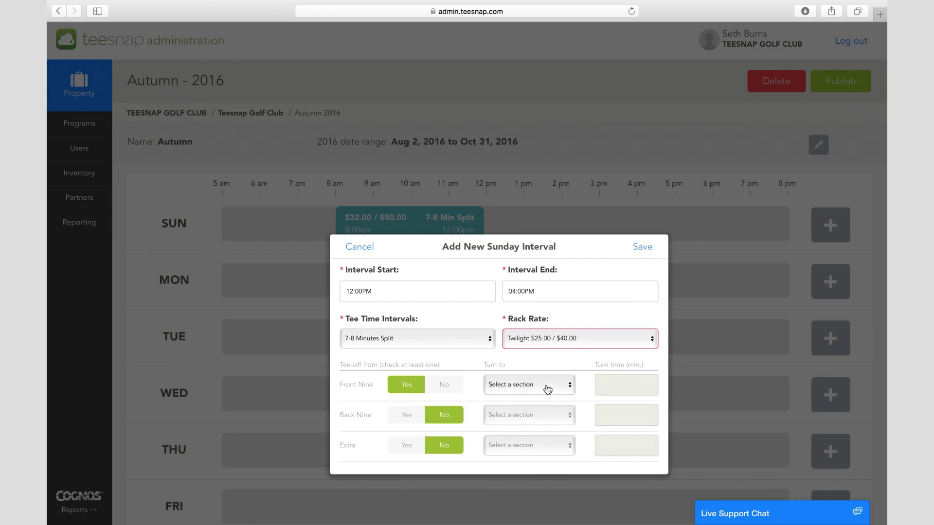
left_click(544, 386)
left_click(543, 399)
left_click(621, 383)
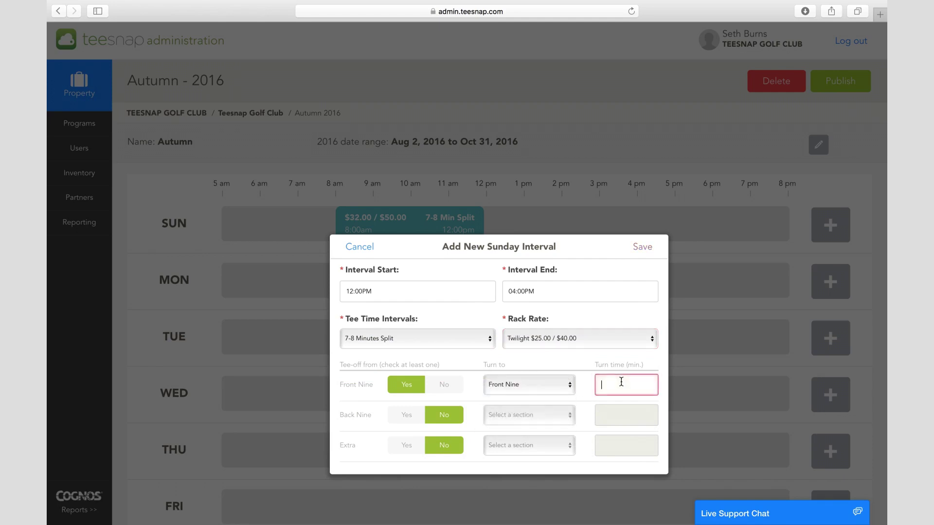
type("120")
left_click(642, 247)
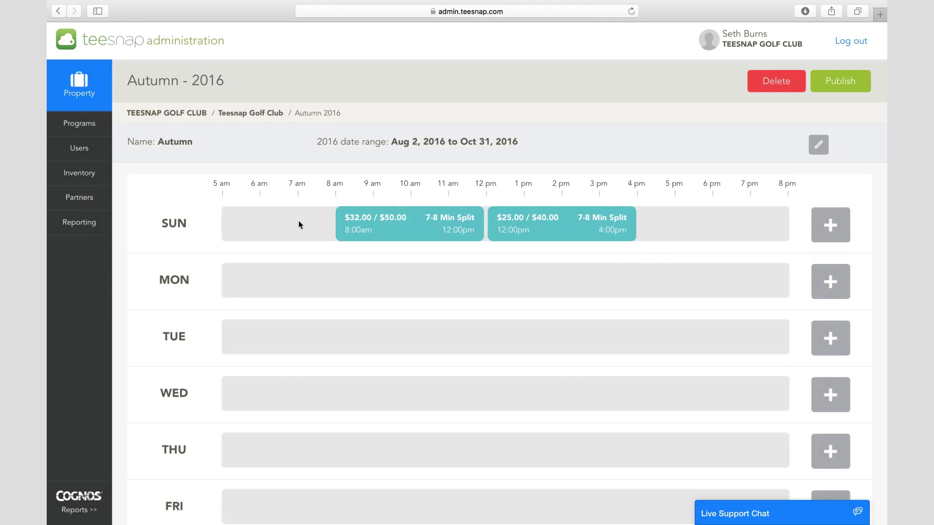
left_click(257, 117)
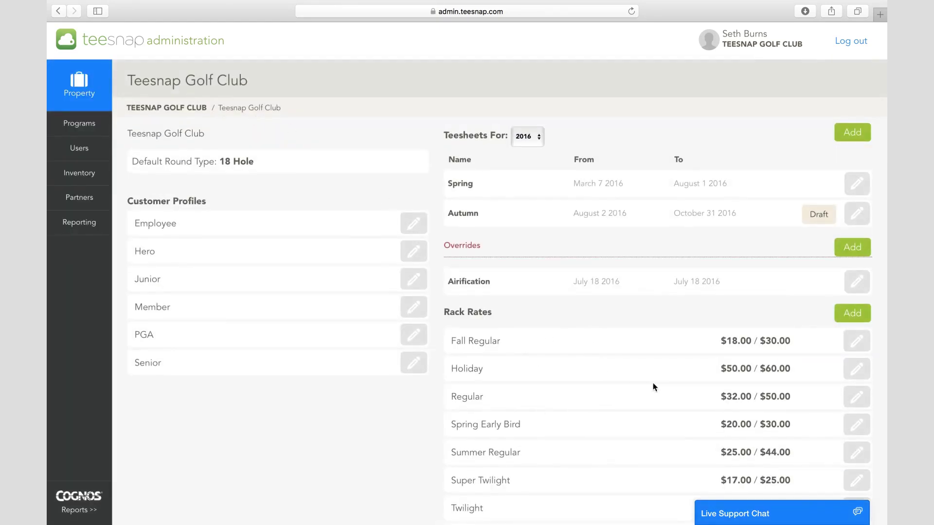
left_click(853, 313)
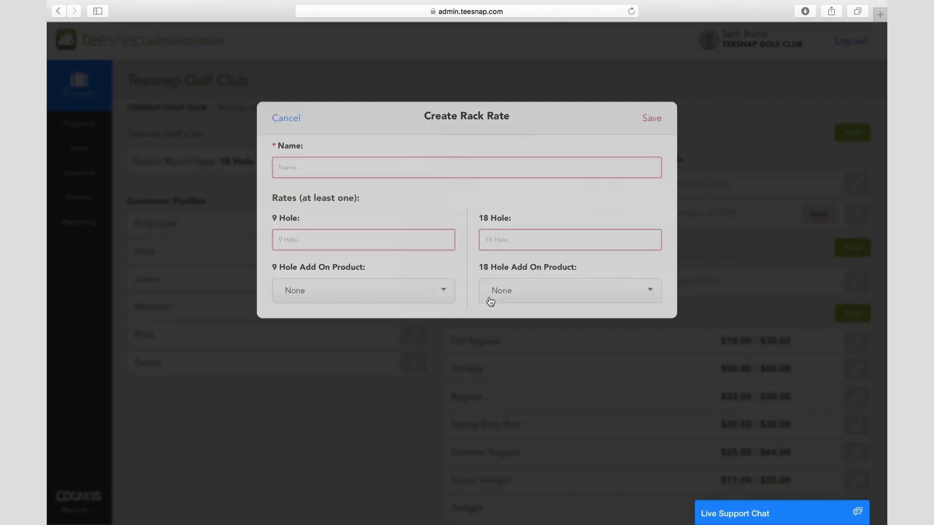
left_click(286, 120)
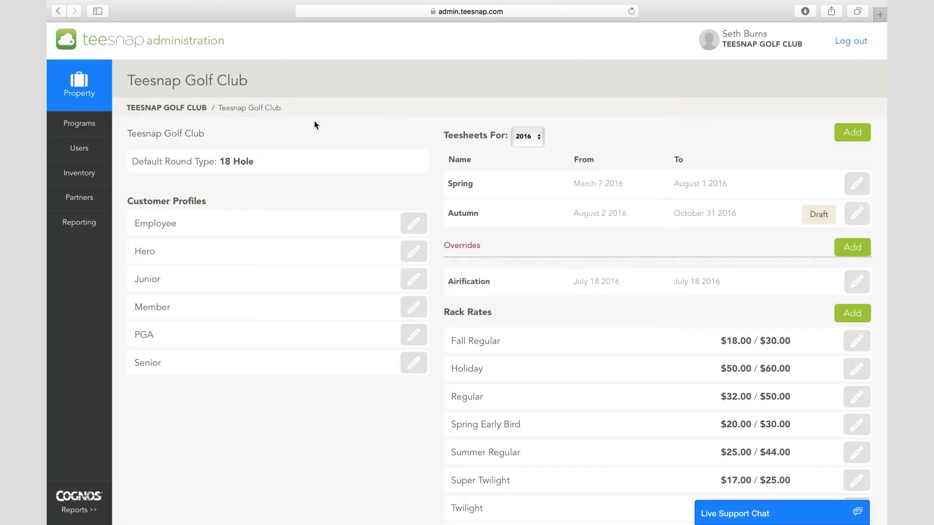
left_click(798, 225)
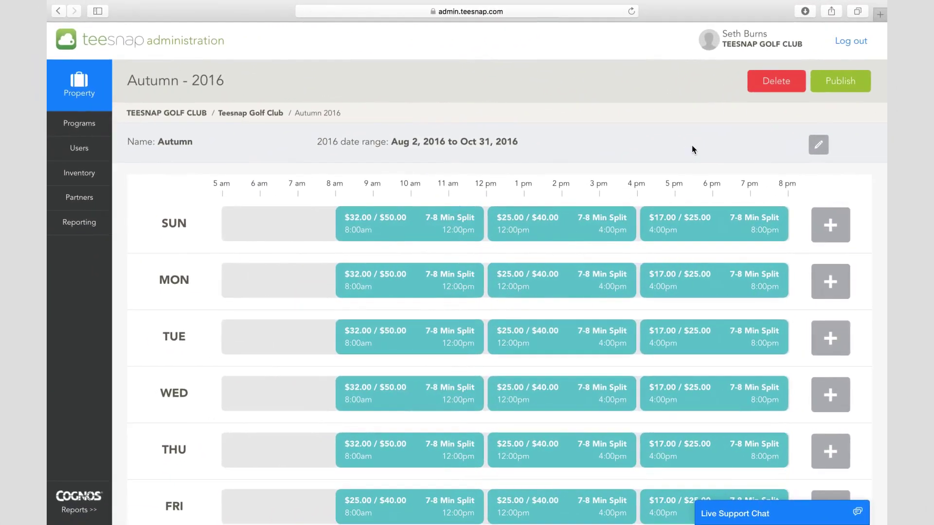
Scroll down and back up through the Autumn 2016 teesheet to check each day's intervals
scroll(691, 145, "down", 5)
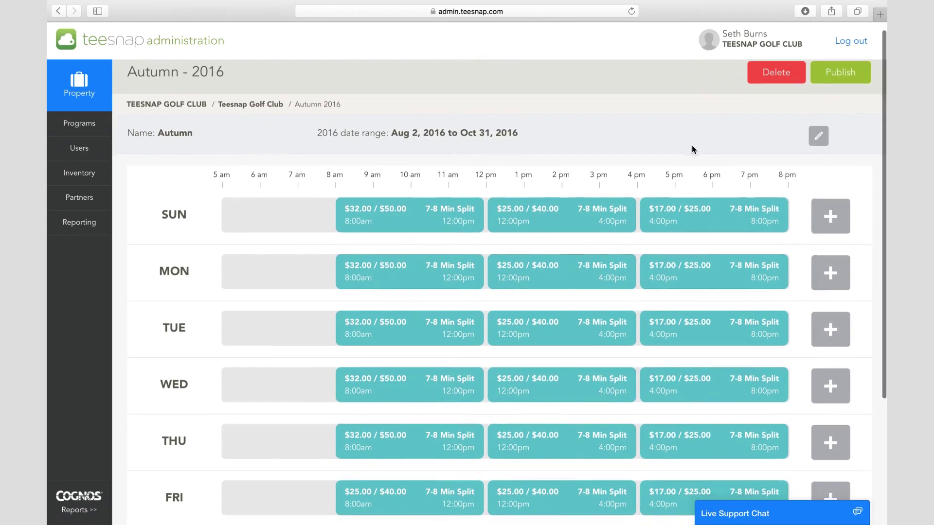
scroll(691, 145, "down", 2)
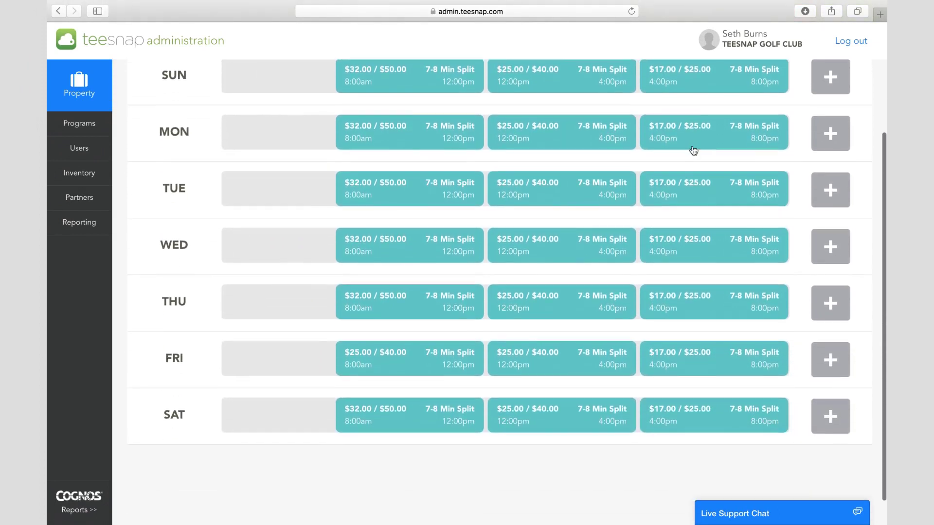
scroll(694, 150, "up", 3)
scroll(693, 150, "up", 4)
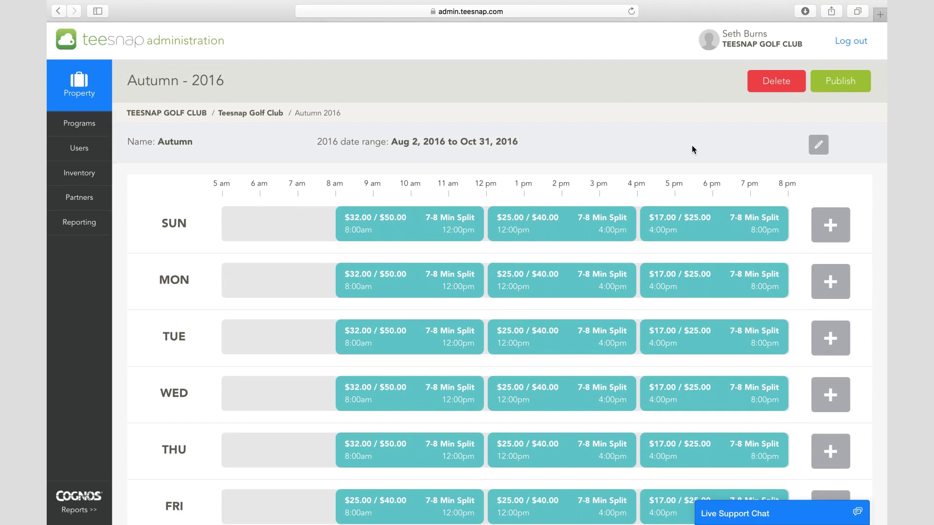
Re-save Sunday's 4:00pm–8:00pm Super Twilight interval unchanged and publish the Autumn 2016 teesheet
left_click(707, 237)
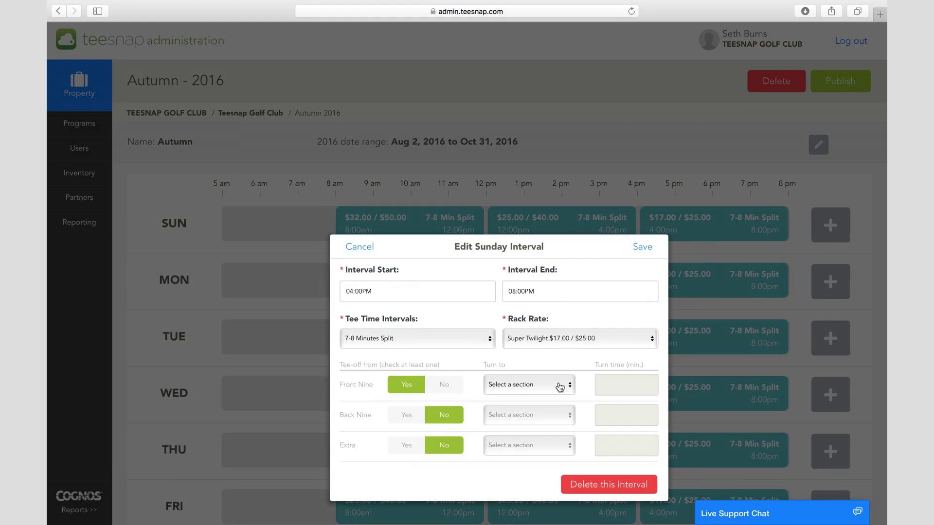
left_click(643, 248)
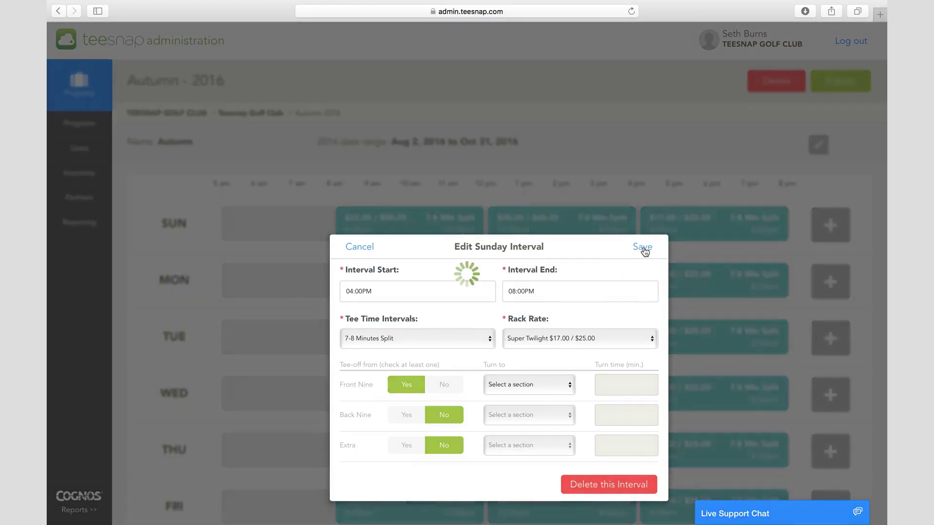
left_click(849, 89)
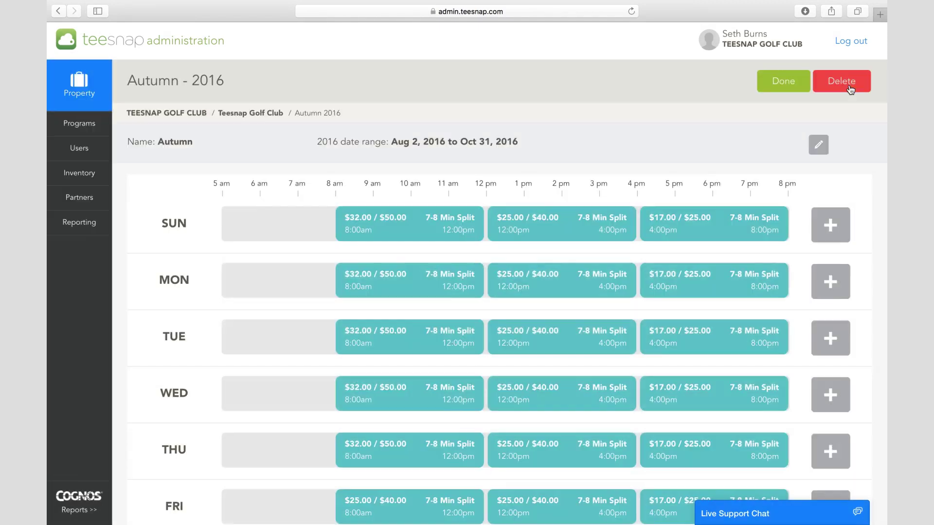
Exit the teesheet editor back to the Teesnap Golf Club page listing Spring and Autumn 2016
left_click(797, 91)
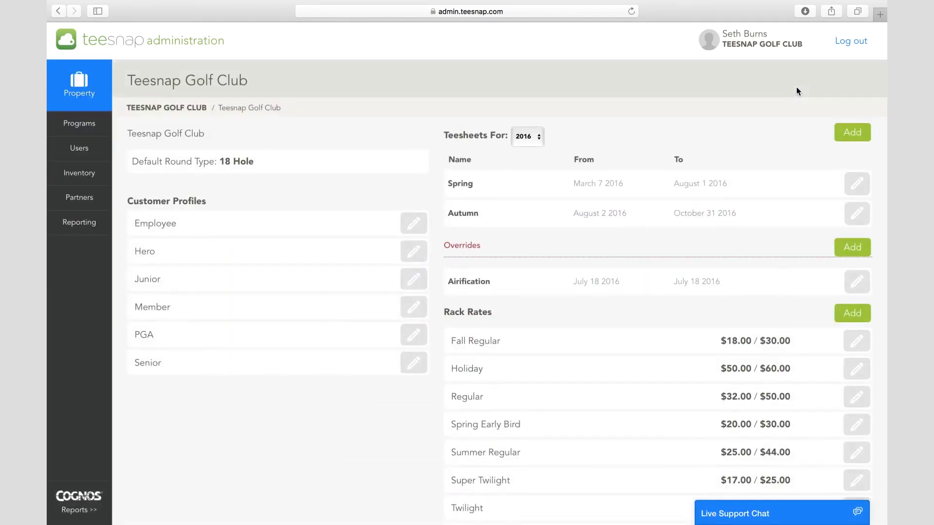